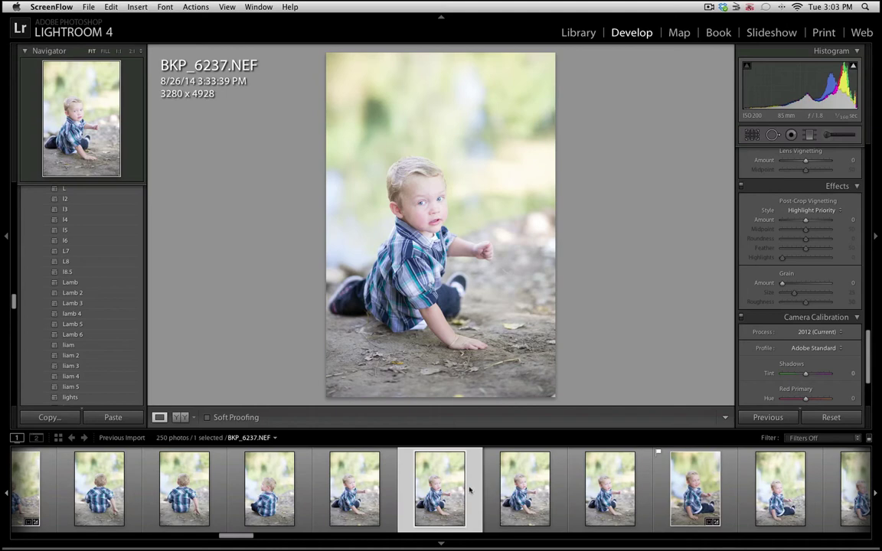
scroll(79, 350, up, 5)
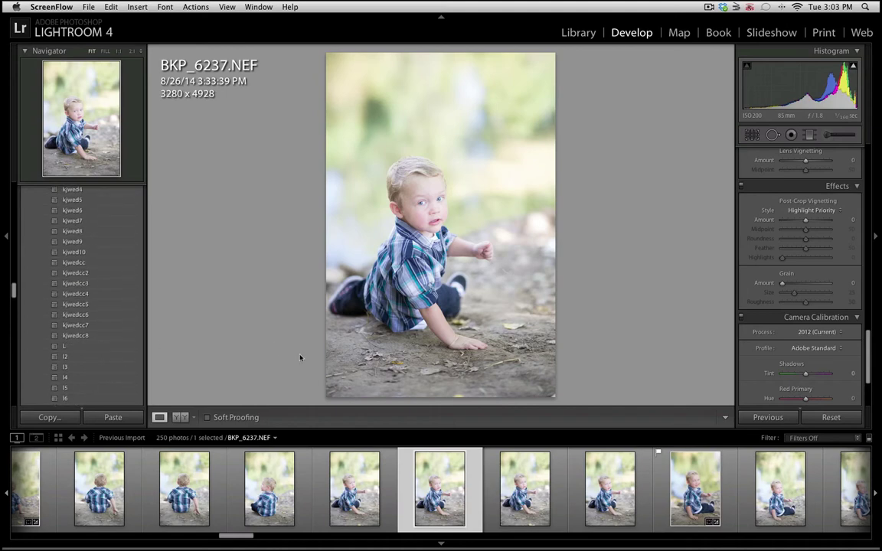
click(237, 537)
drag(237, 537, 236, 539)
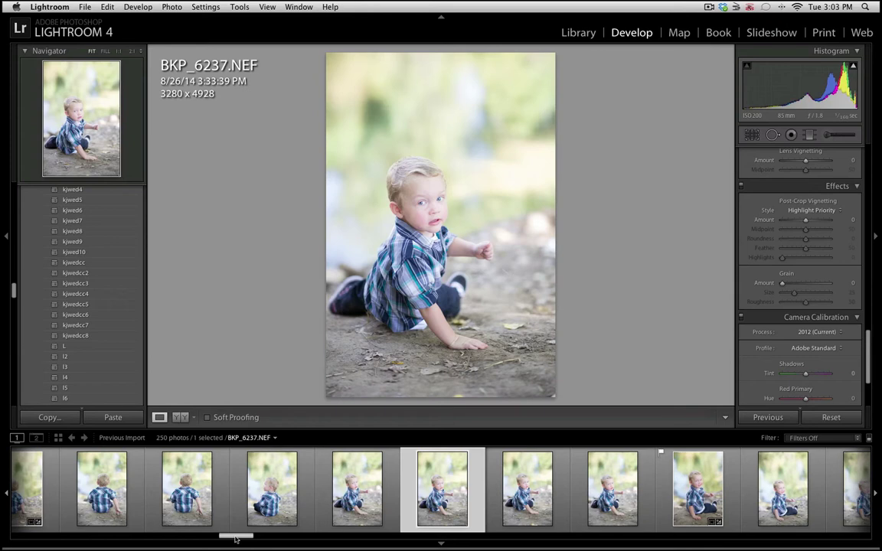
Crop BKP_6237.NEF to about 2922 x 4390 by trimming the top and right edges, keeping the boy in frame.
click(753, 135)
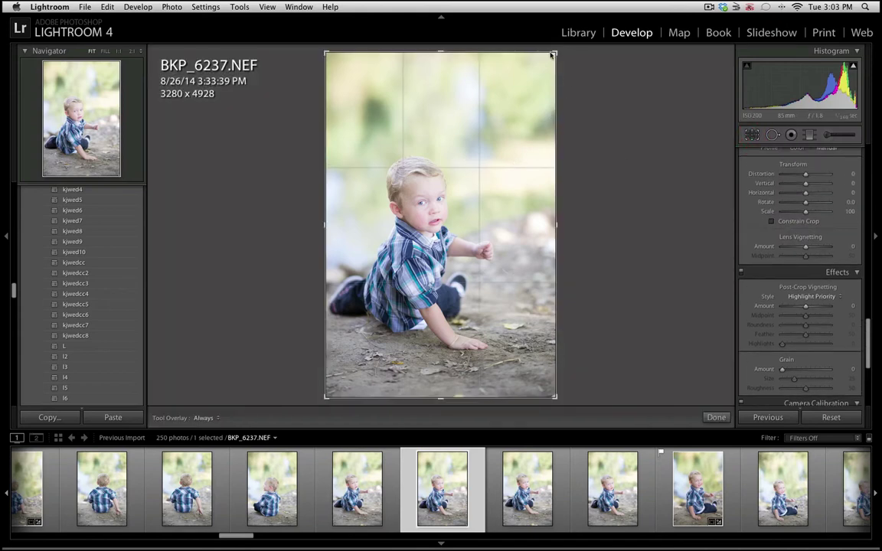
mouse_move(545, 60)
mouse_down()
mouse_move(534, 79)
mouse_move(551, 75)
mouse_move(542, 72)
mouse_up()
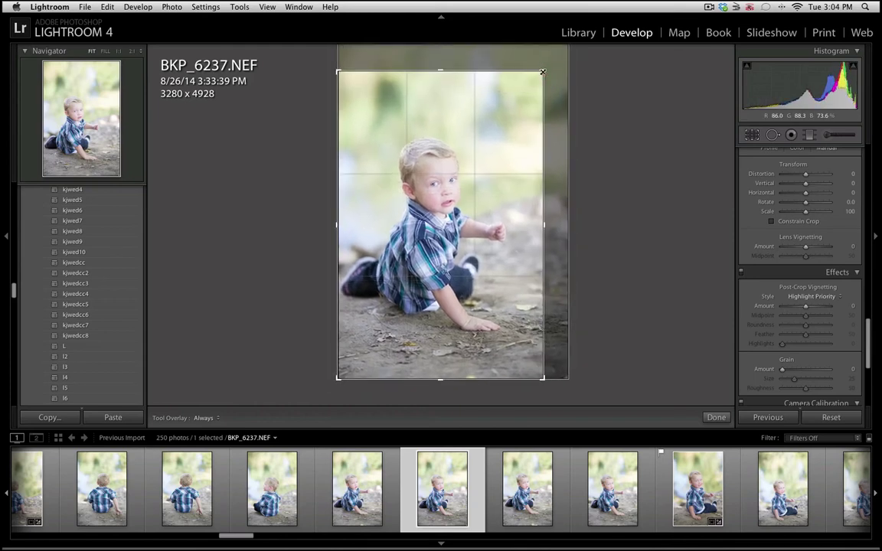
key(Return)
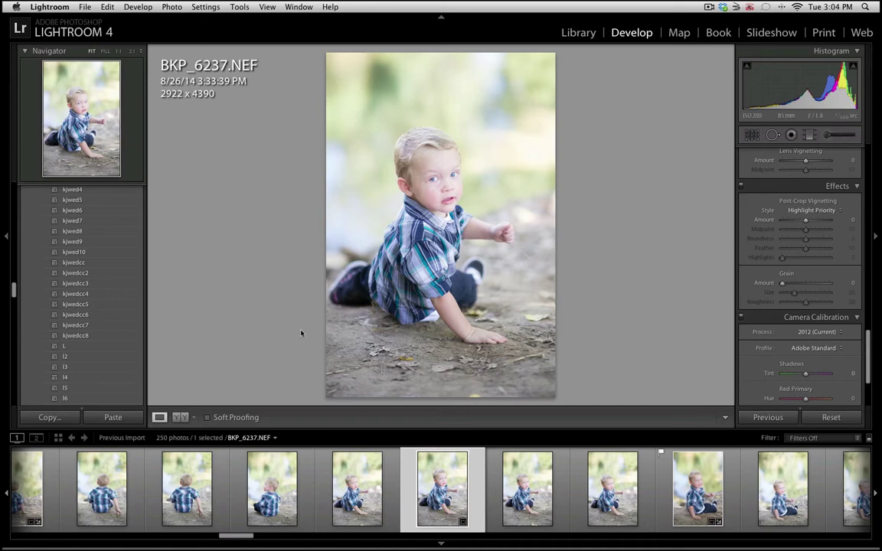
Find the Flo kidAlbin preset among the user presets and apply it to the cropped photo.
scroll(749, 261, up, 1)
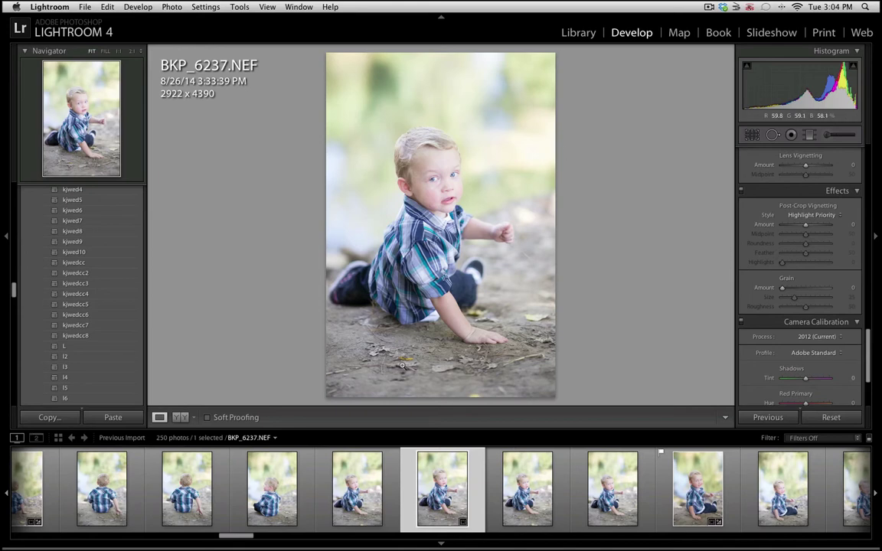
scroll(73, 257, up, 8)
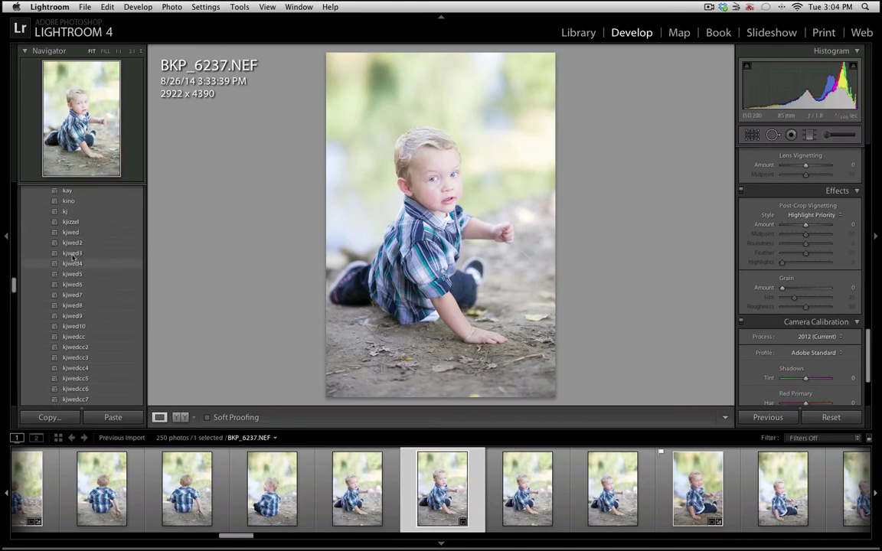
scroll(72, 257, up, 1)
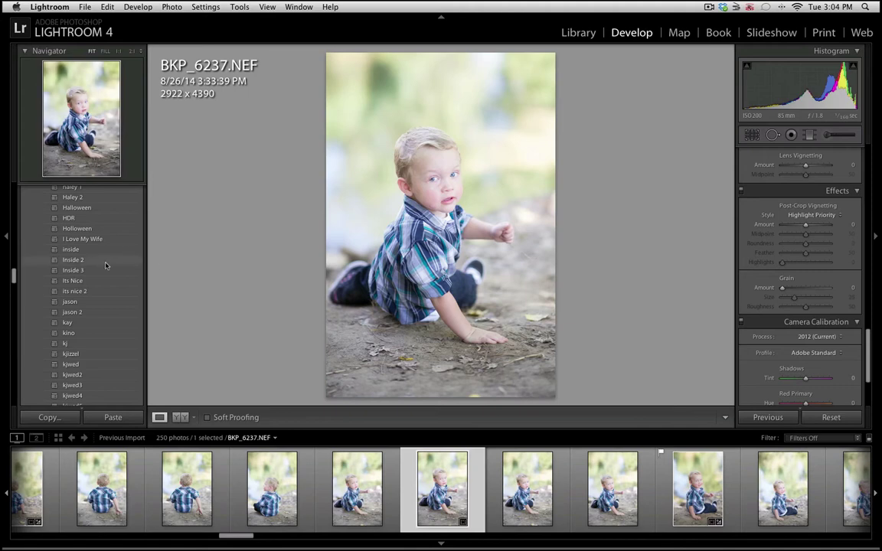
scroll(100, 260, up, 5)
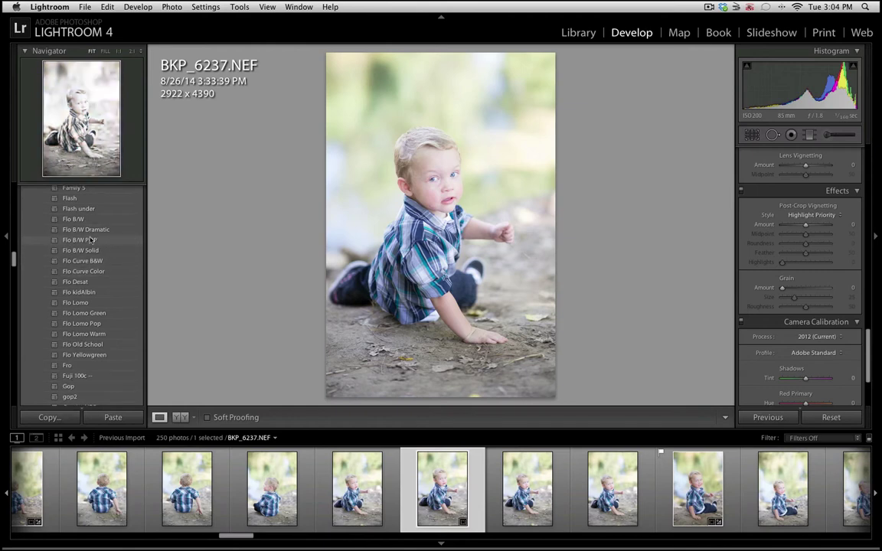
scroll(97, 291, down, 2)
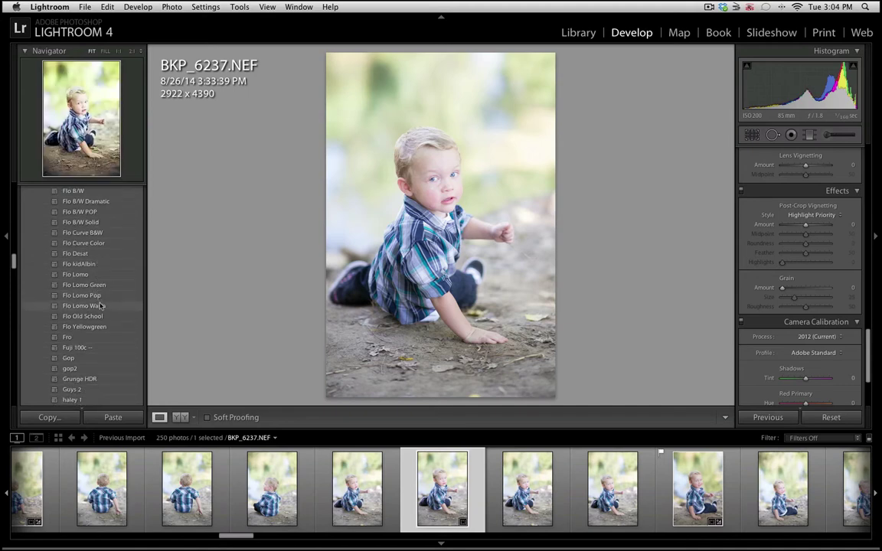
click(79, 265)
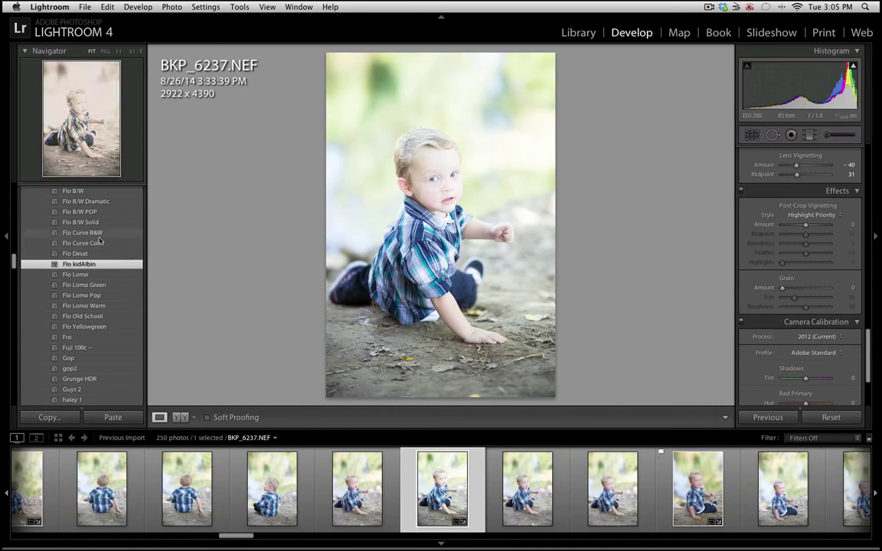
Try the black-and-white presets Flo B/W Solid, Flo B/W POP, Flo B/W Dramatic and Flo Curve B&W on the photo.
scroll(96, 234, up, 1)
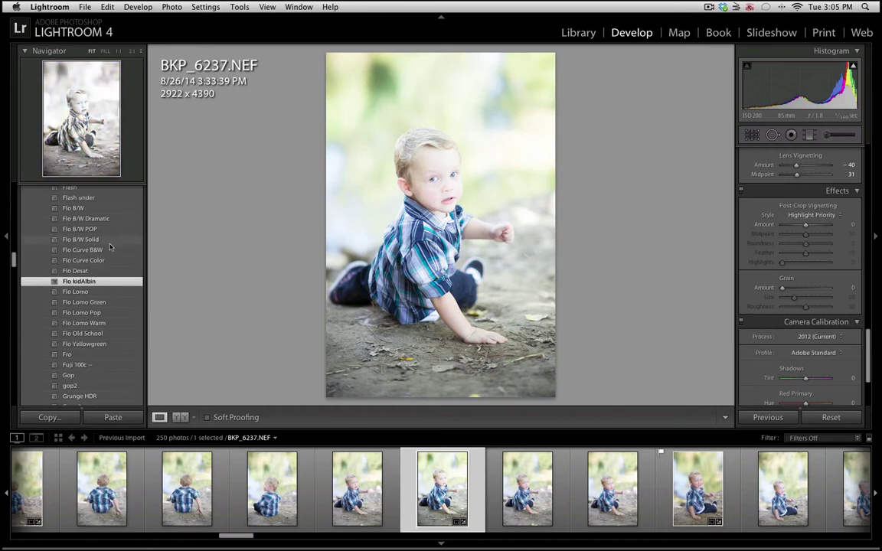
click(102, 242)
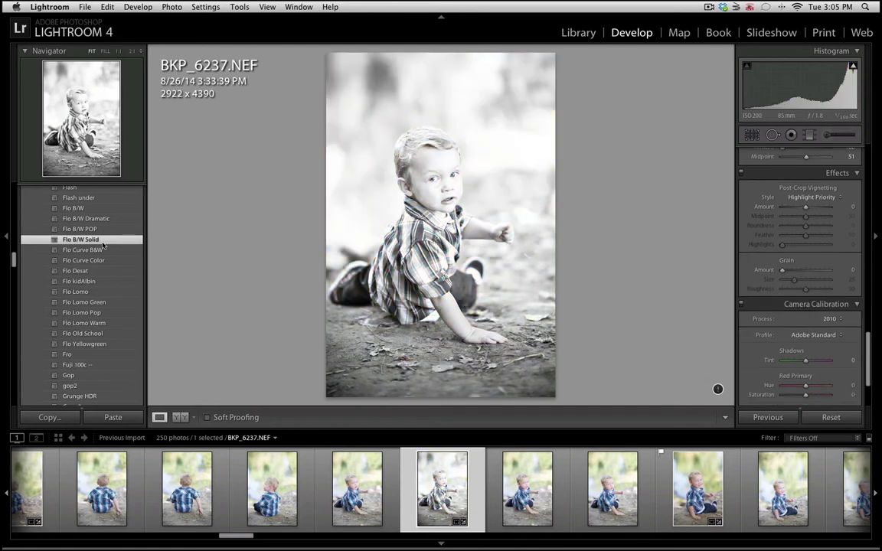
scroll(92, 256, up, 3)
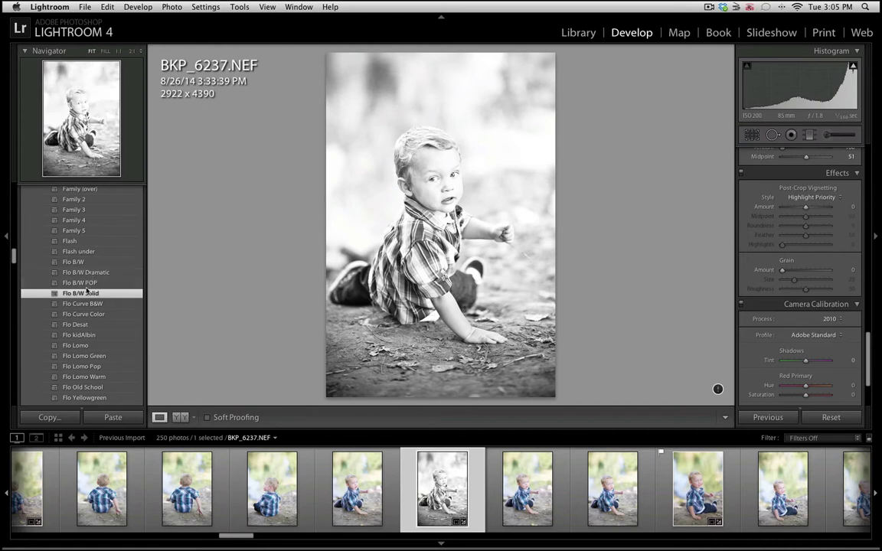
click(86, 283)
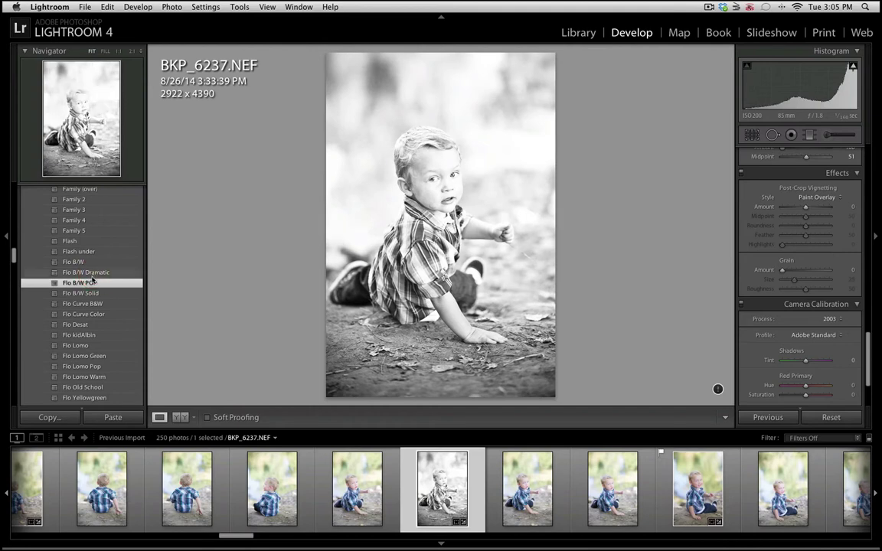
key(super+z)
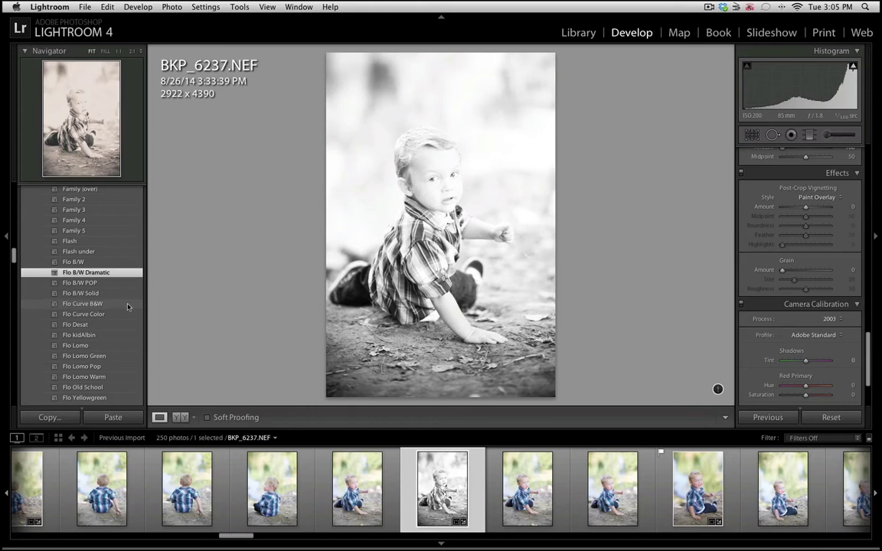
click(115, 304)
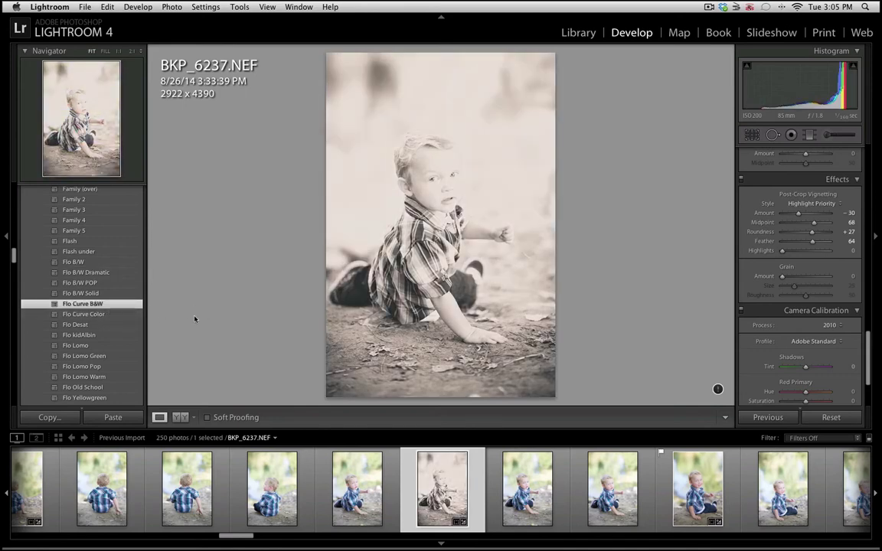
Reset all develop settings of the photo, discarding the applied preset and the crop.
scroll(98, 319, down, 5)
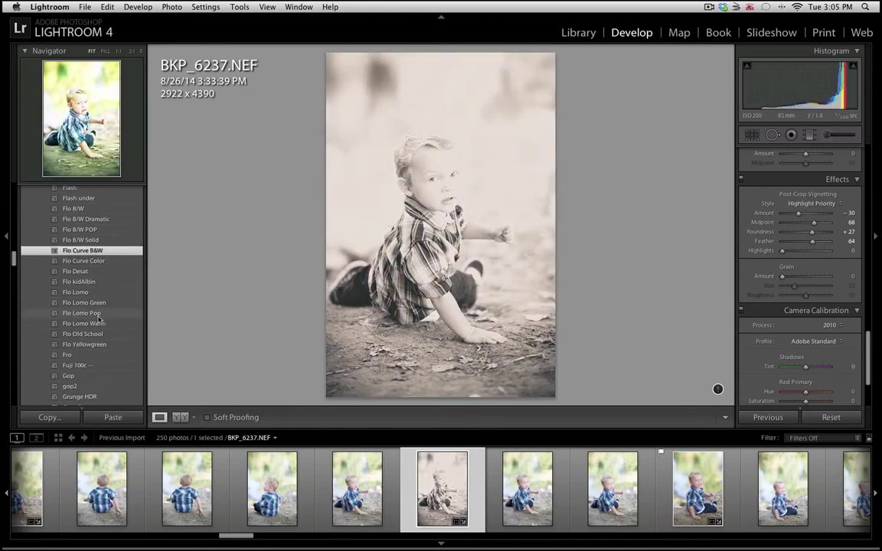
scroll(98, 319, down, 4)
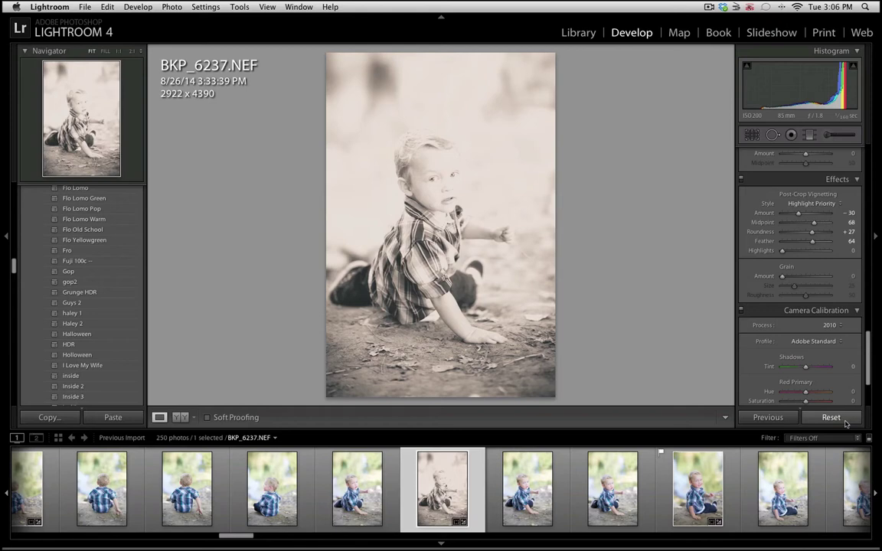
click(843, 421)
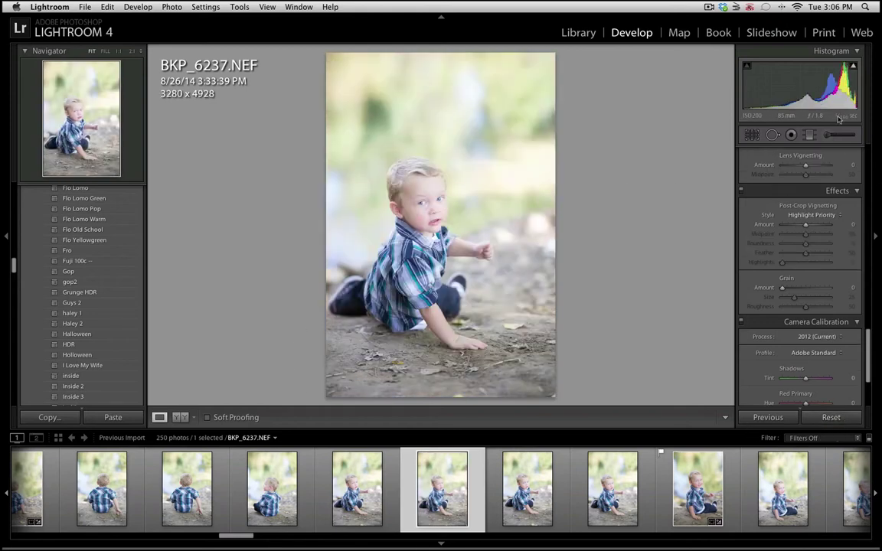
Crop the photo to about 2682 x 4030, trimming the top and right edges so the boy fills more of the frame.
click(752, 135)
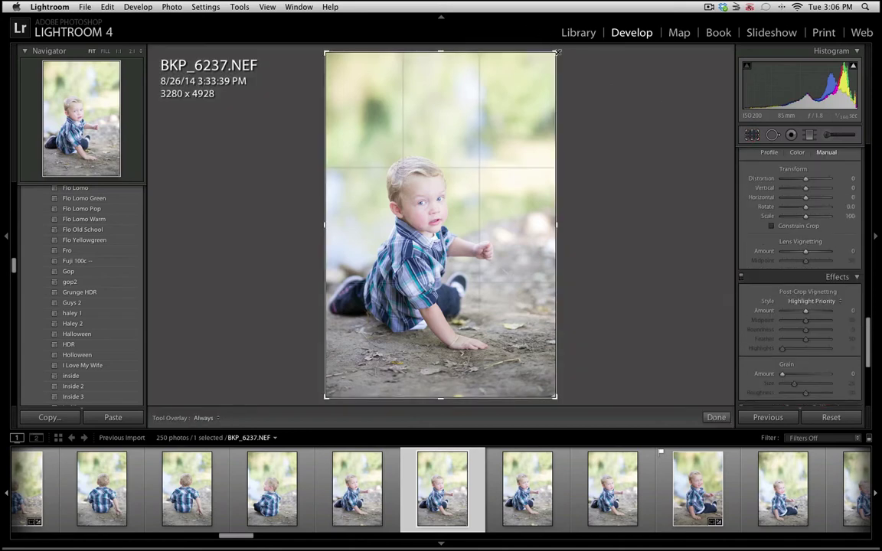
drag(555, 53, 535, 61)
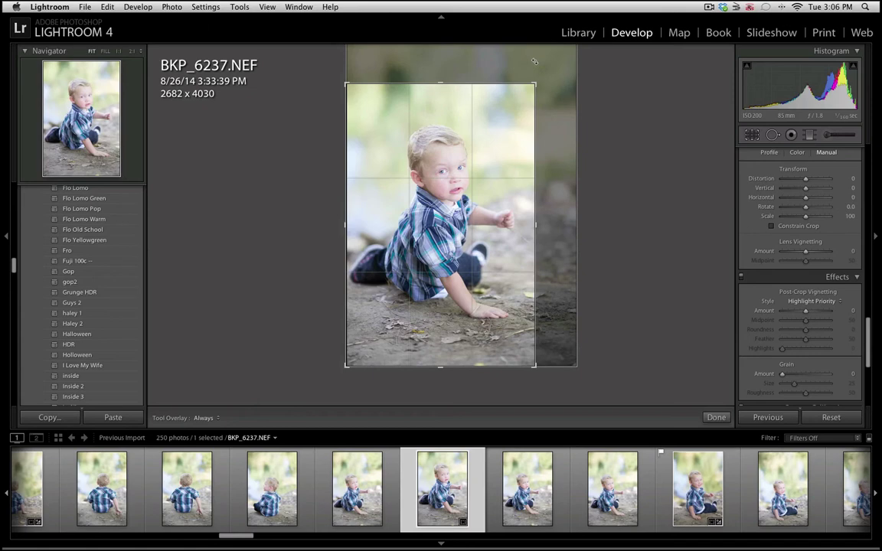
key(Return)
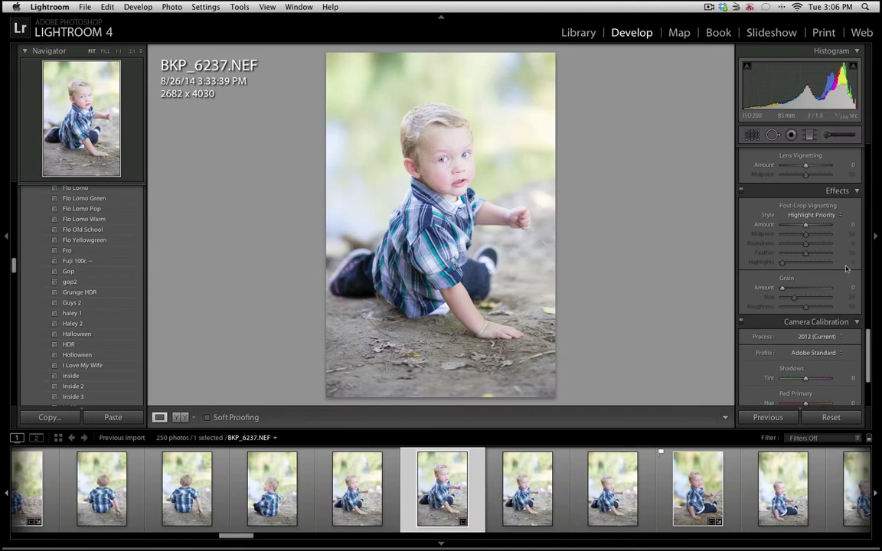
Warm the photo's white balance by setting the temperature to 5222.
drag(869, 340, 868, 157)
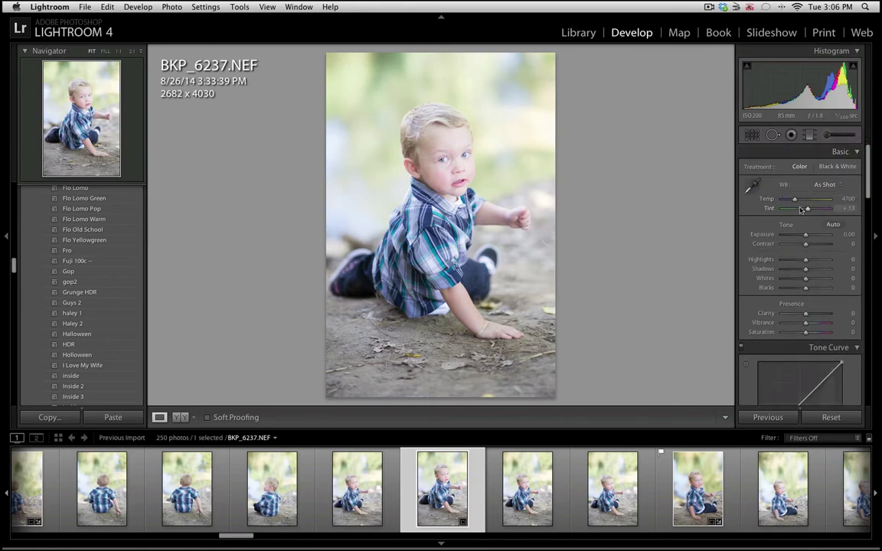
scroll(810, 201, down, 1)
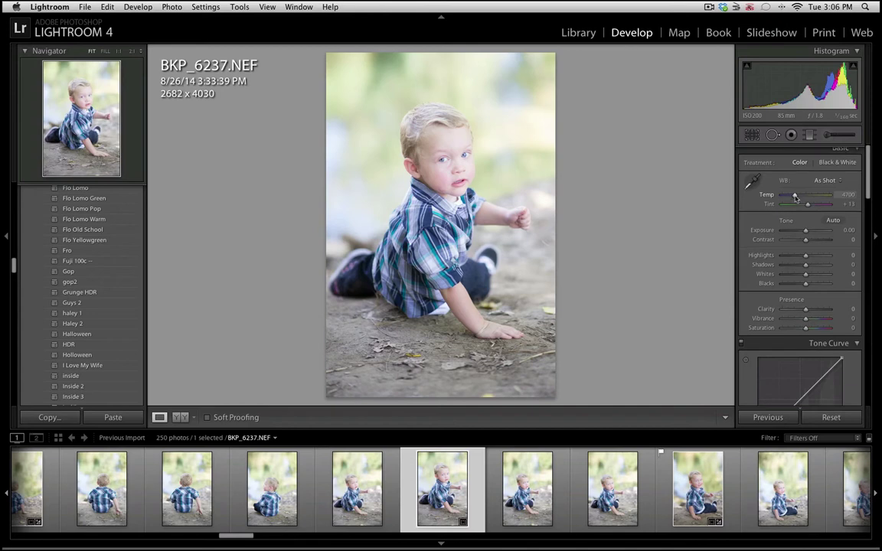
drag(795, 198, 798, 197)
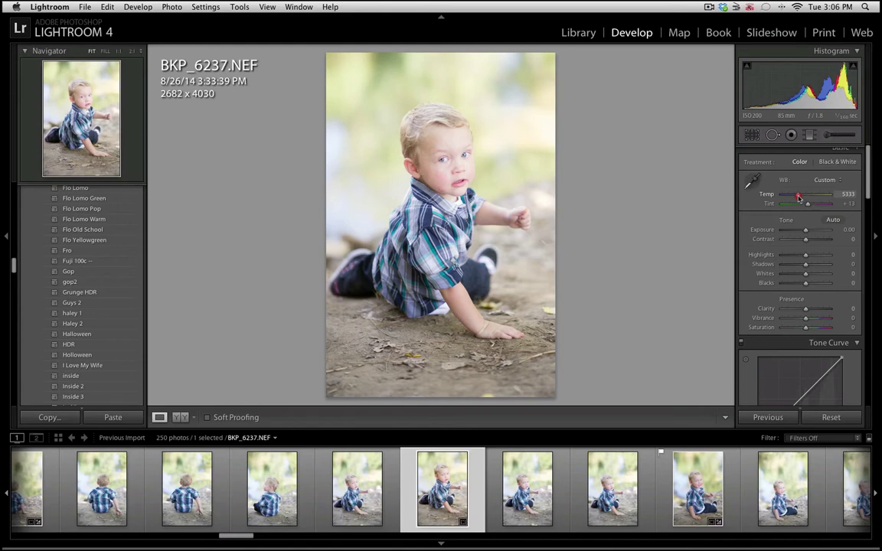
drag(799, 198, 798, 198)
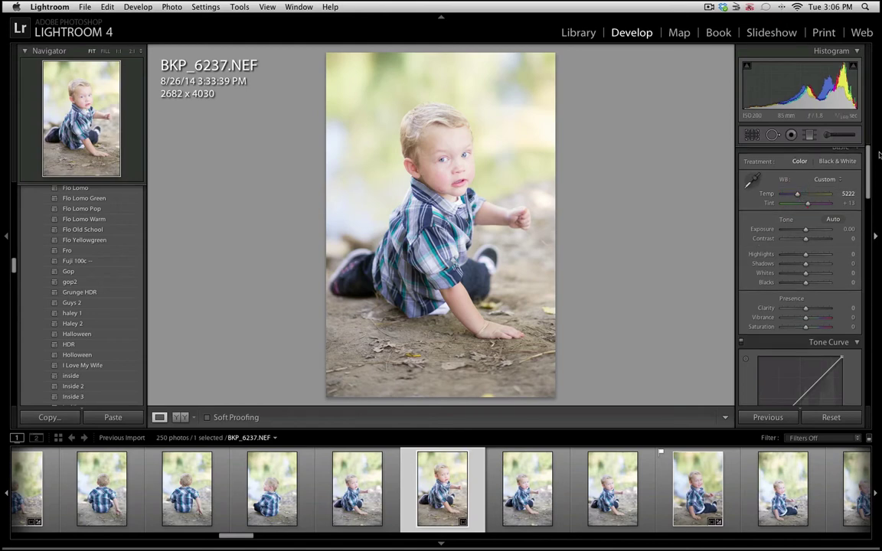
Set the photo's Clarity to +4 and Vibrance to +4.
drag(869, 175, 869, 189)
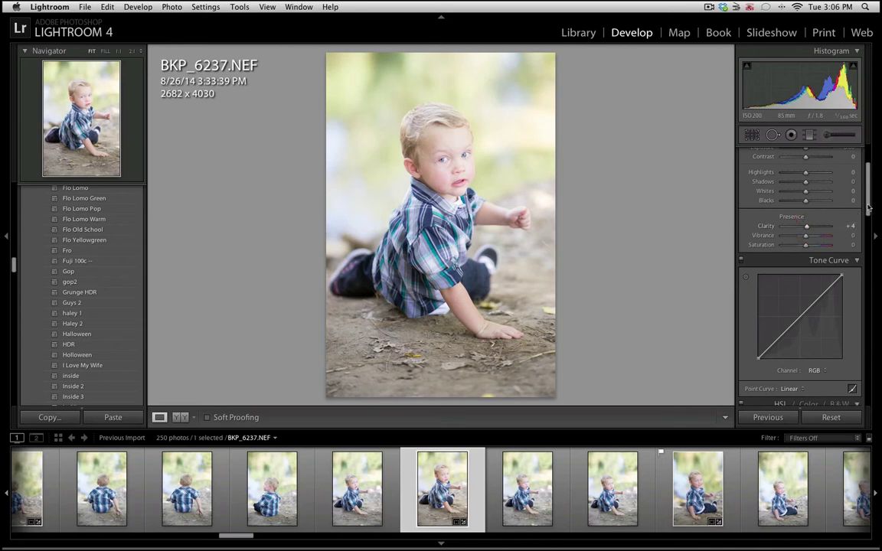
scroll(868, 207, down, 2)
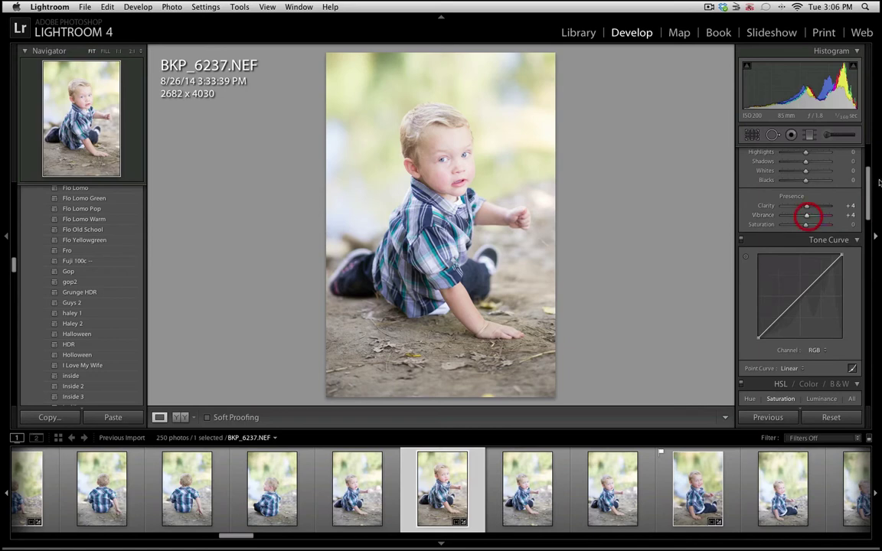
Set the green saturation to +73 in the HSL adjustments.
scroll(868, 198, down, 3)
drag(868, 198, 869, 223)
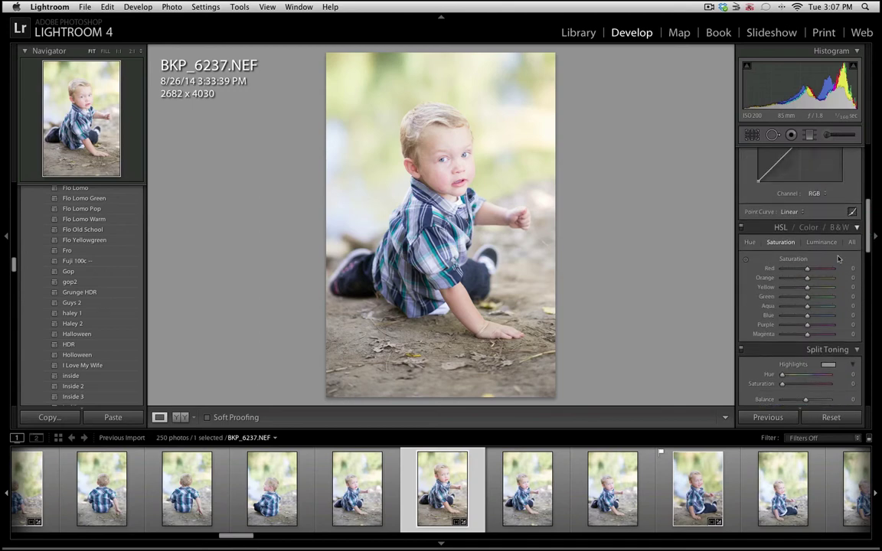
scroll(808, 302, up, 1)
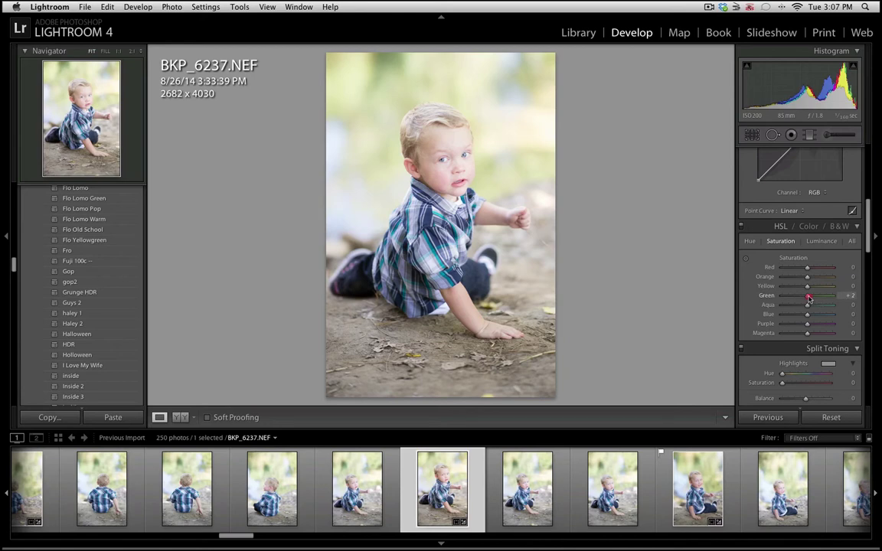
mouse_move(809, 299)
mouse_down()
mouse_move(837, 299)
mouse_move(825, 298)
mouse_up()
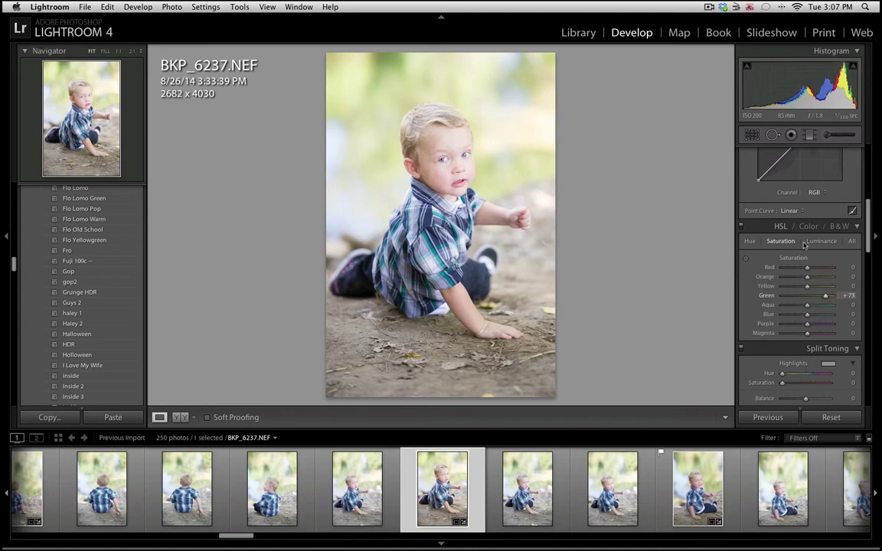
Set the yellow saturation to +17 and the blue saturation to +29.
click(811, 288)
drag(812, 289, 811, 285)
scroll(809, 323, down, 1)
drag(808, 314, 814, 315)
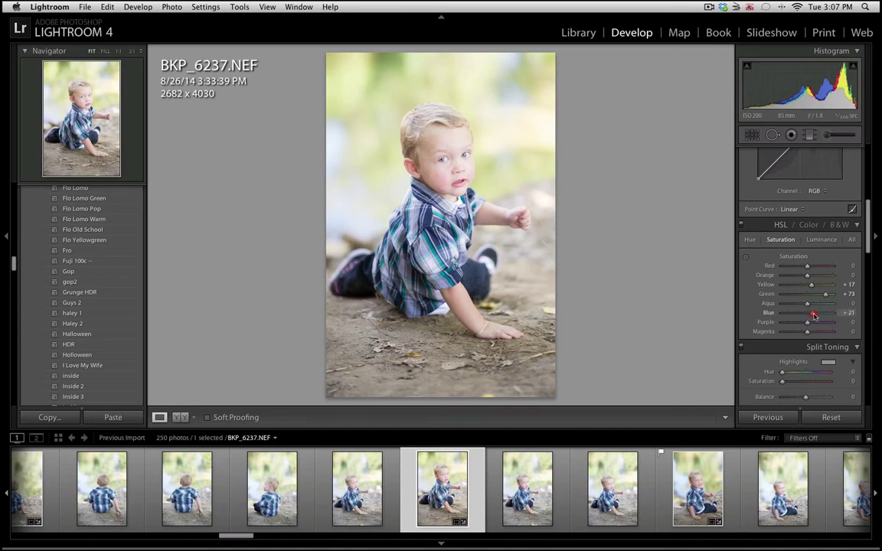
drag(816, 316, 817, 316)
scroll(816, 318, up, 2)
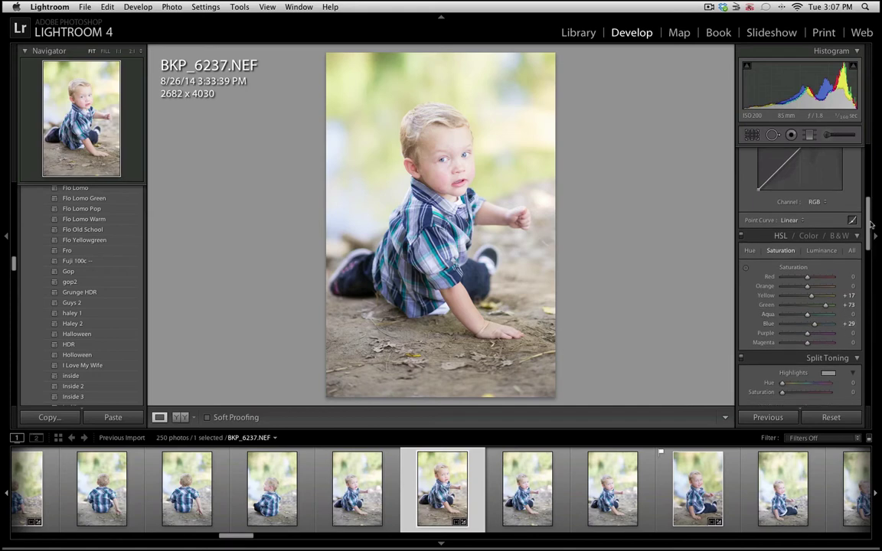
scroll(869, 224, up, 2)
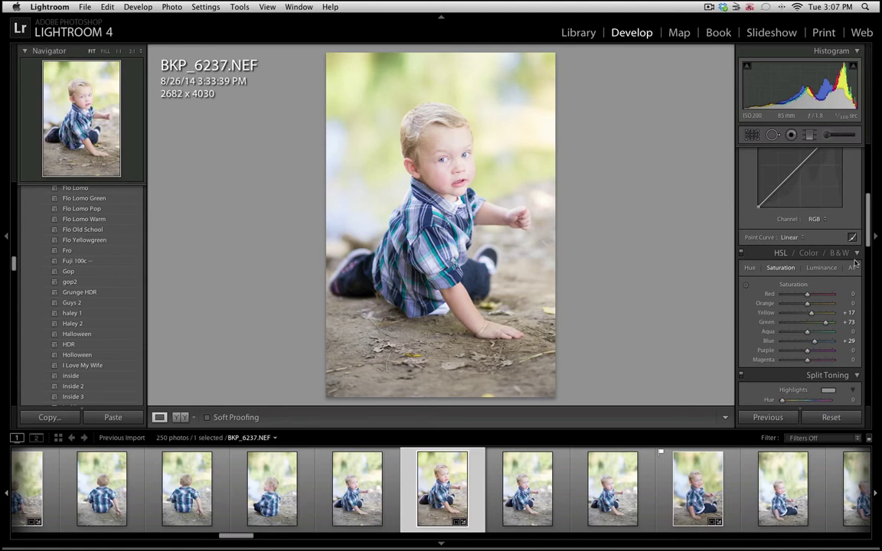
Set the post-crop vignetting amount to -9 and compare the photo with its original side by side.
scroll(862, 245, up, 2)
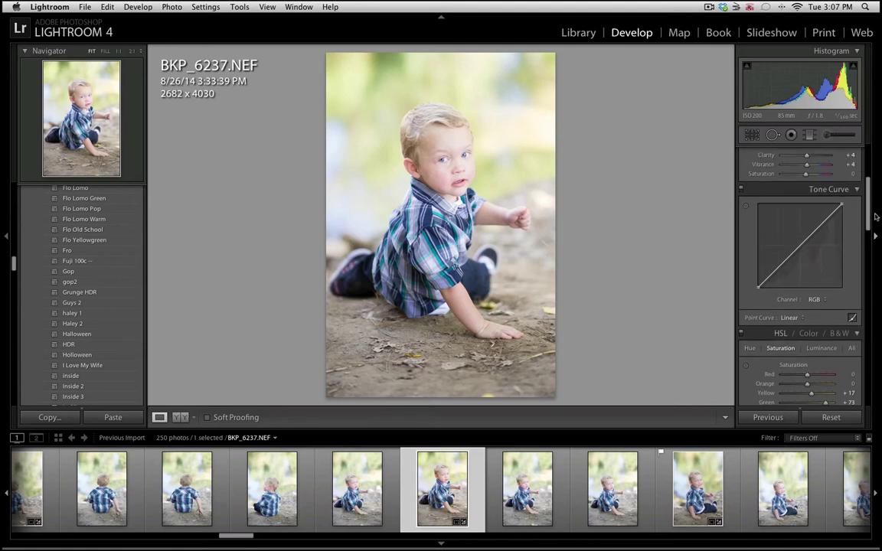
scroll(866, 226, up, 1)
drag(867, 226, 855, 352)
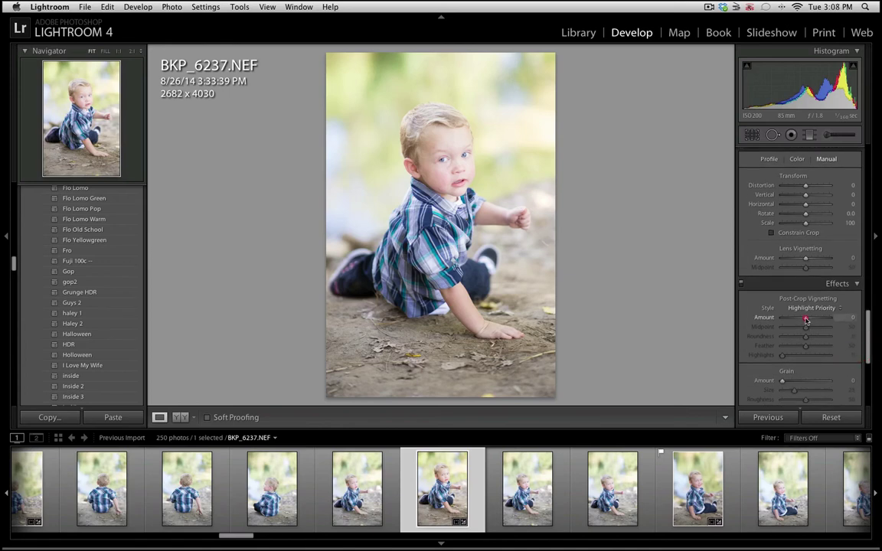
drag(806, 319, 806, 320)
drag(806, 319, 807, 320)
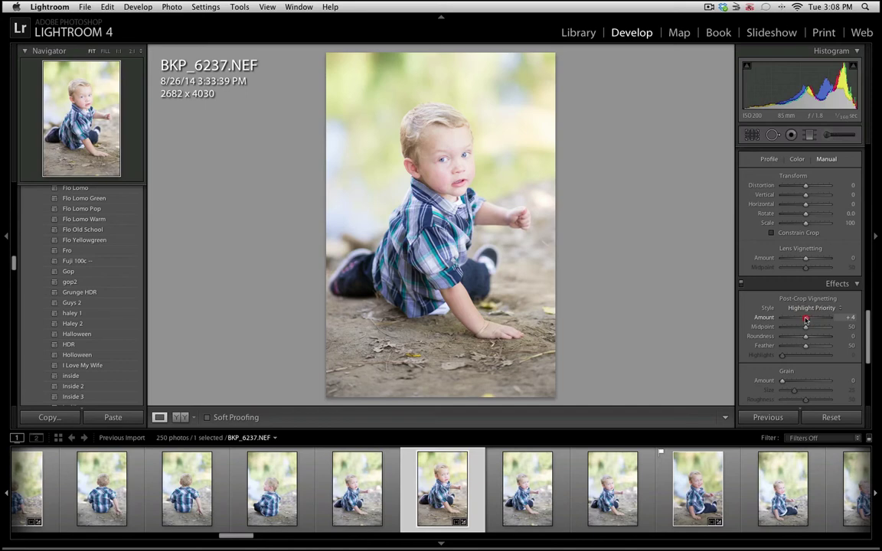
drag(806, 321, 804, 320)
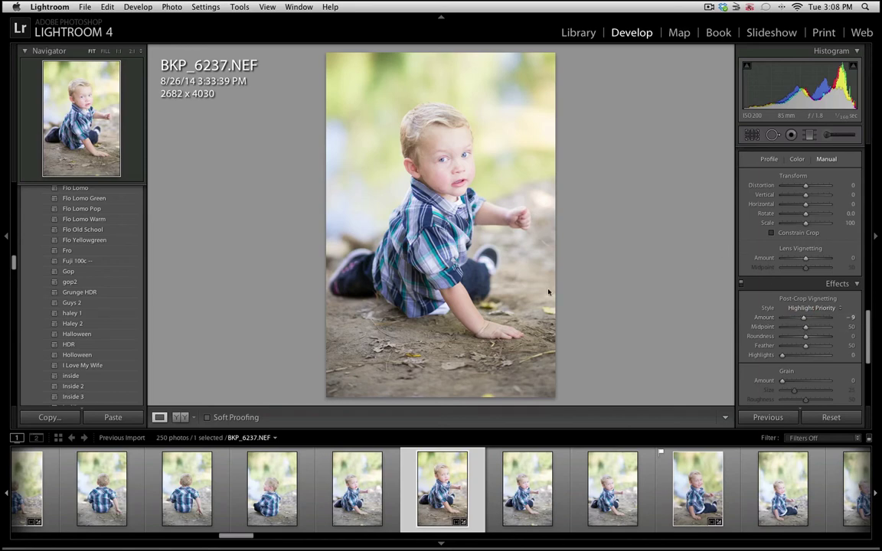
click(184, 418)
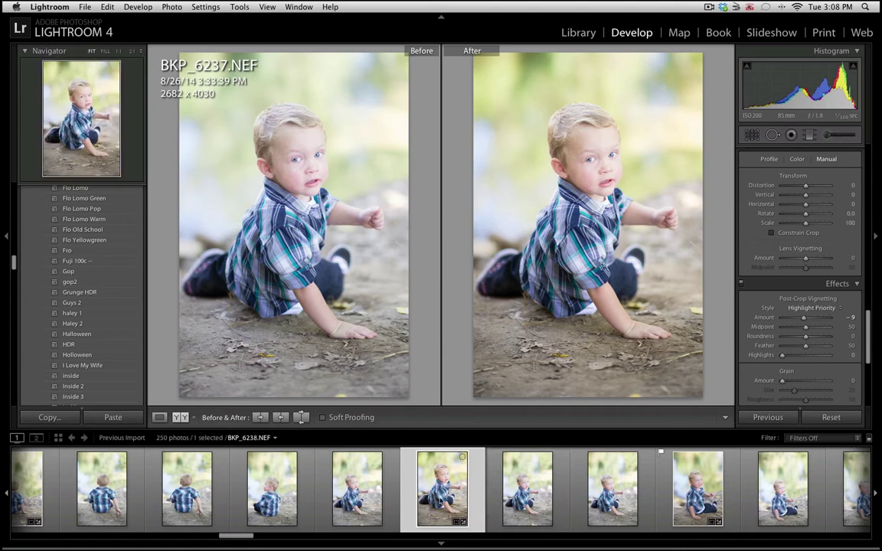
scroll(460, 507, down, 1)
scroll(461, 508, down, 1)
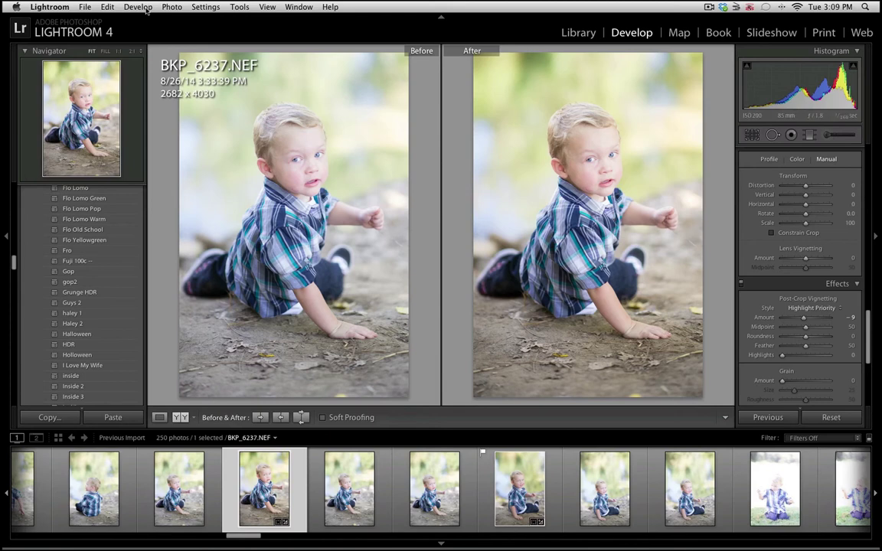
Save the current develop settings as a new preset named "Lamb 7" in the User Presets folder.
click(139, 8)
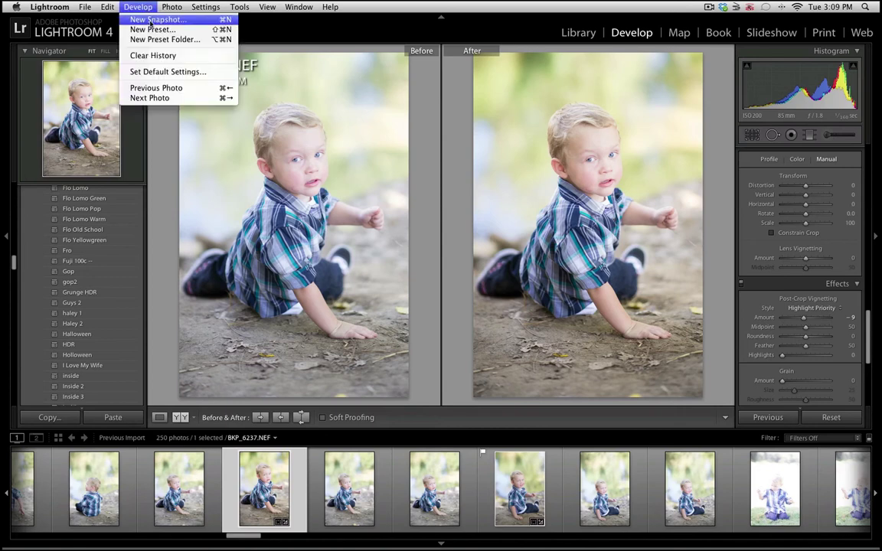
click(153, 29)
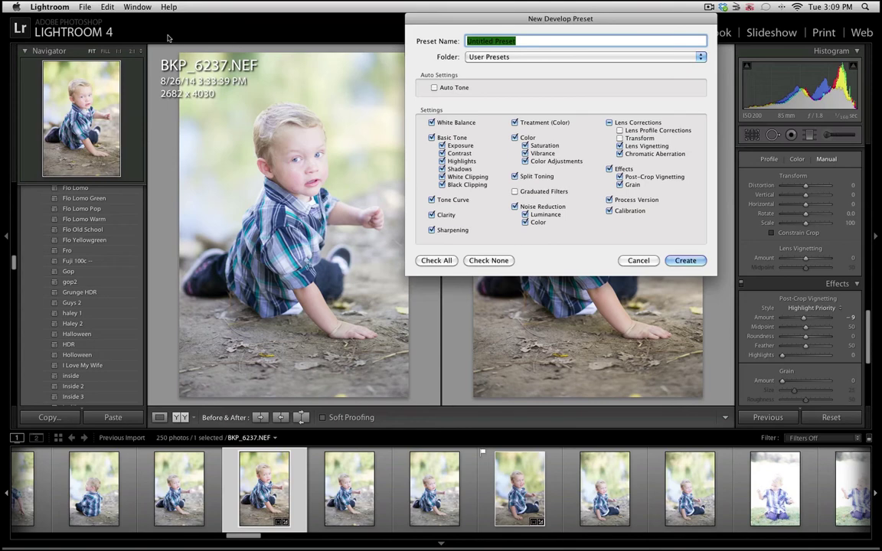
key(shift)
text(L)
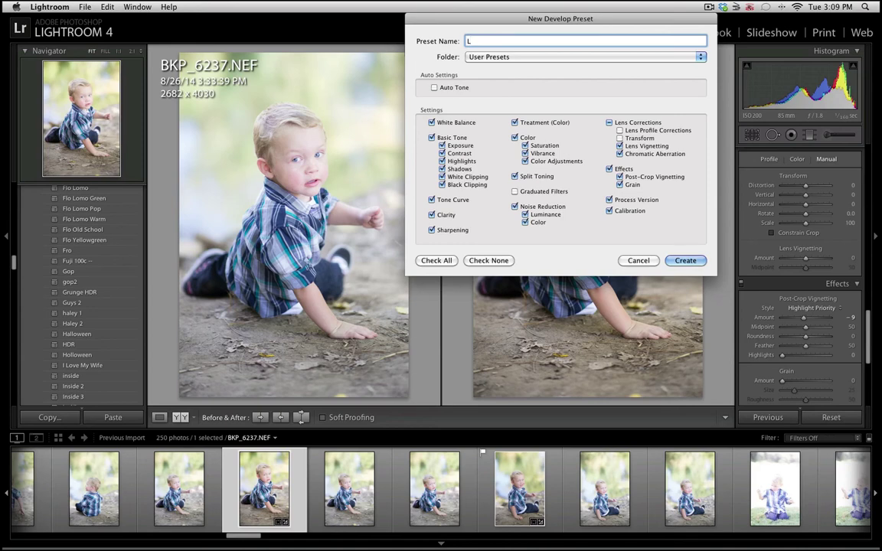
text(amb 7)
key(Return)
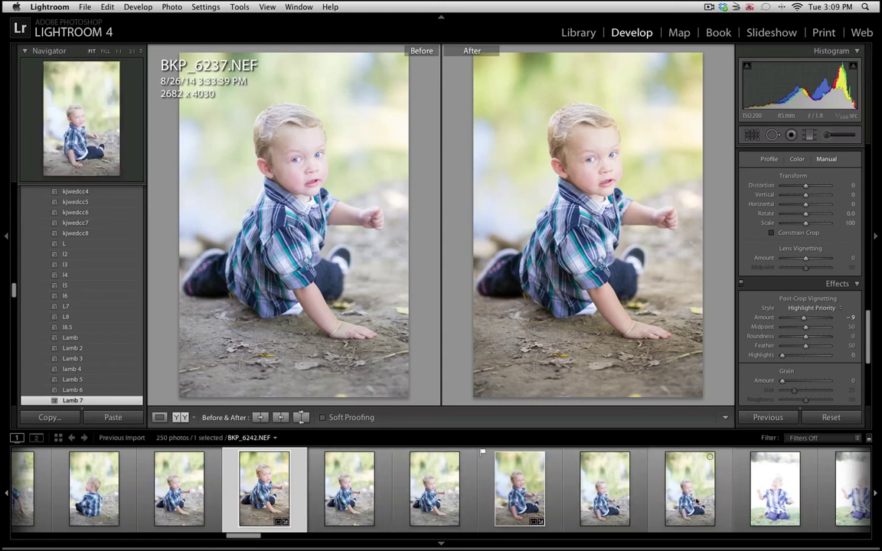
Open BKP_6241.NEF and crop it more tightly around the seated boy, to about 2485 x 3733 pixels.
click(619, 511)
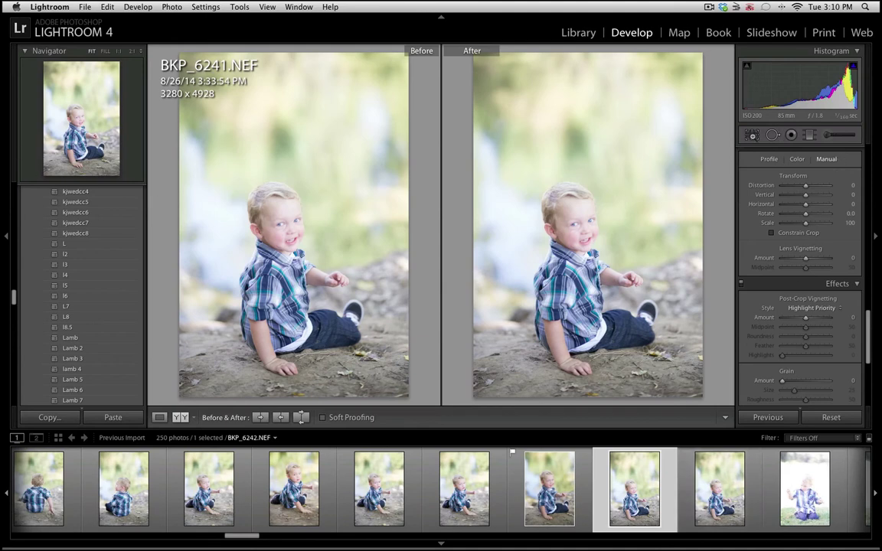
click(752, 135)
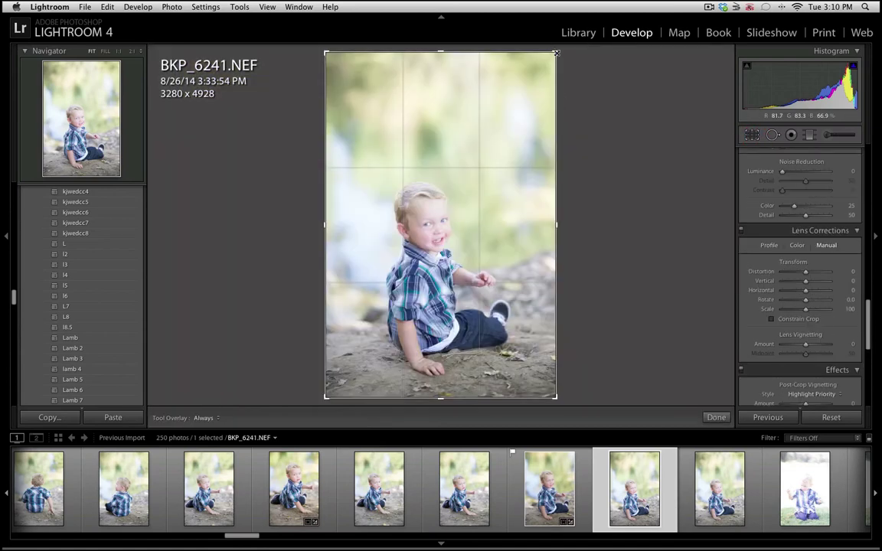
drag(546, 71, 534, 94)
drag(449, 183, 433, 183)
click(433, 183)
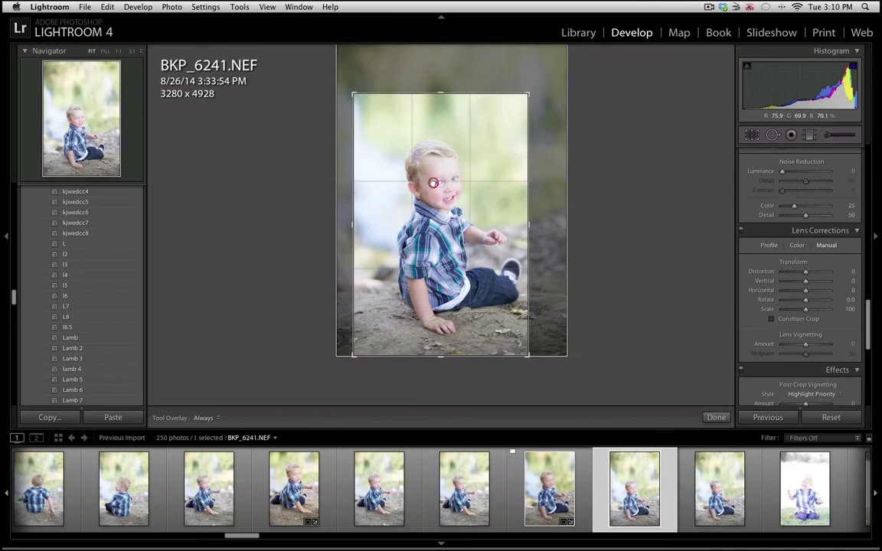
click(428, 183)
drag(431, 183, 439, 212)
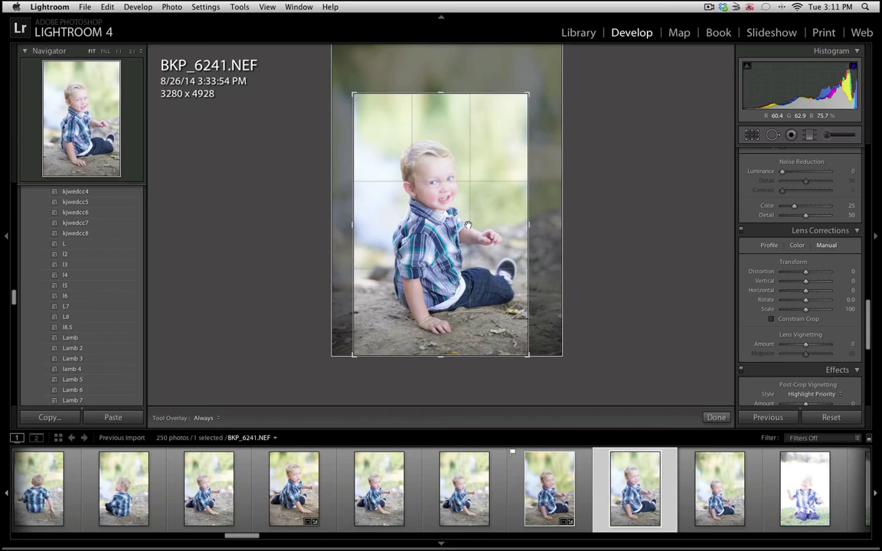
key(Return)
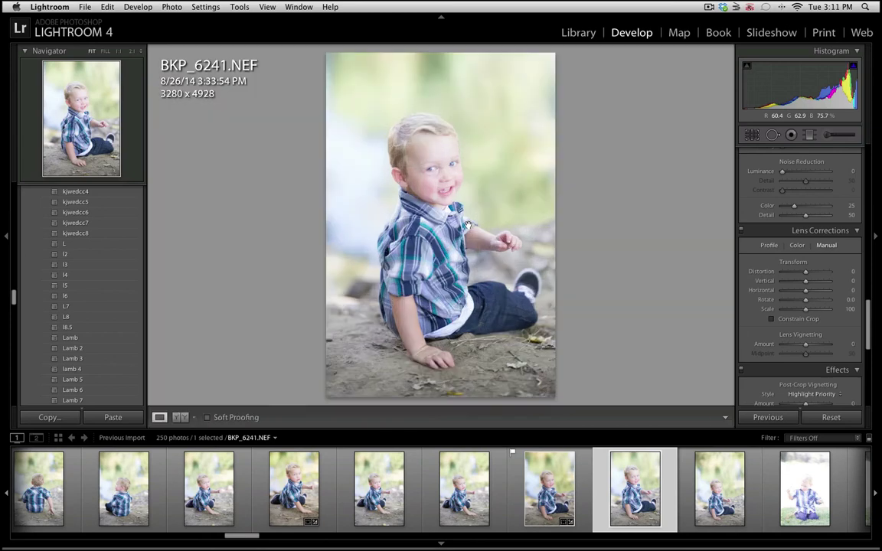
Apply the Lamb 7 preset to the cropped photo BKP_6241.NEF.
click(86, 401)
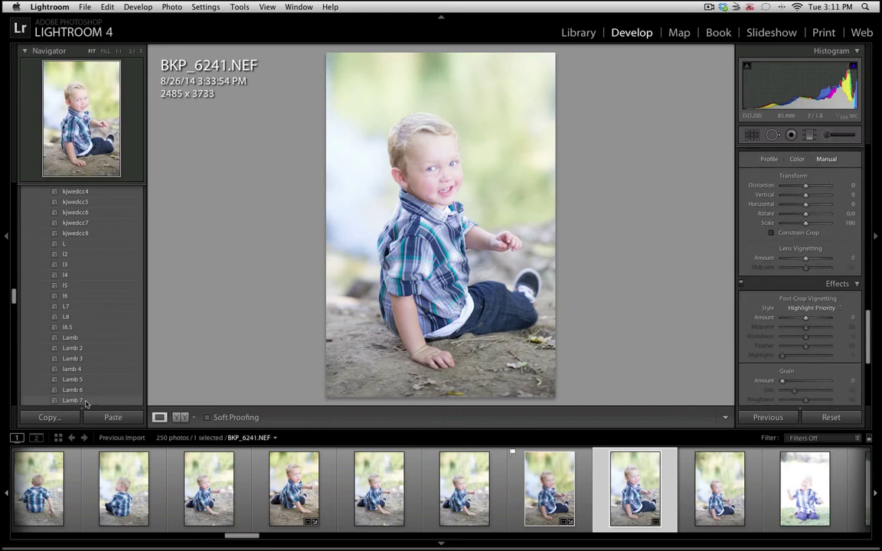
click(77, 401)
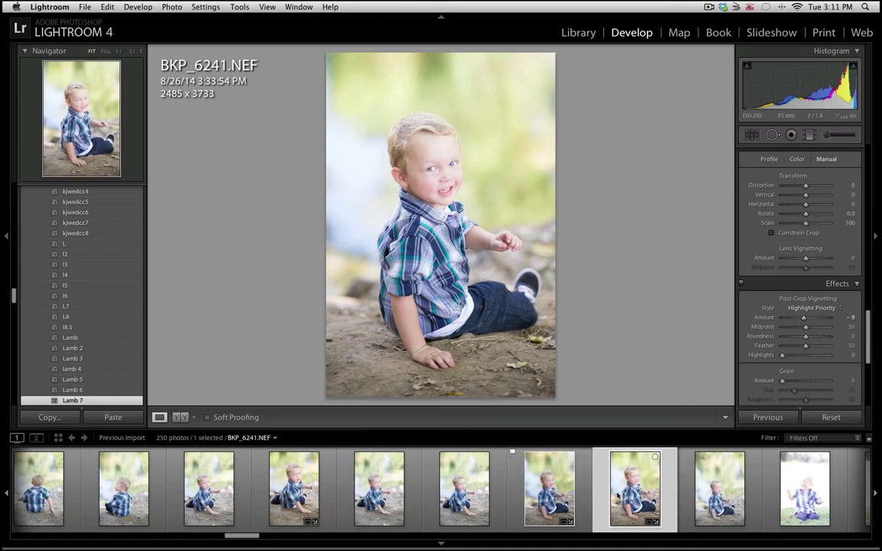
Apply the Lamb 7 preset to BKP_6249.NEF, the laughing boy kneeling on grass, and compare it side by side with the original.
scroll(617, 496, down, 5)
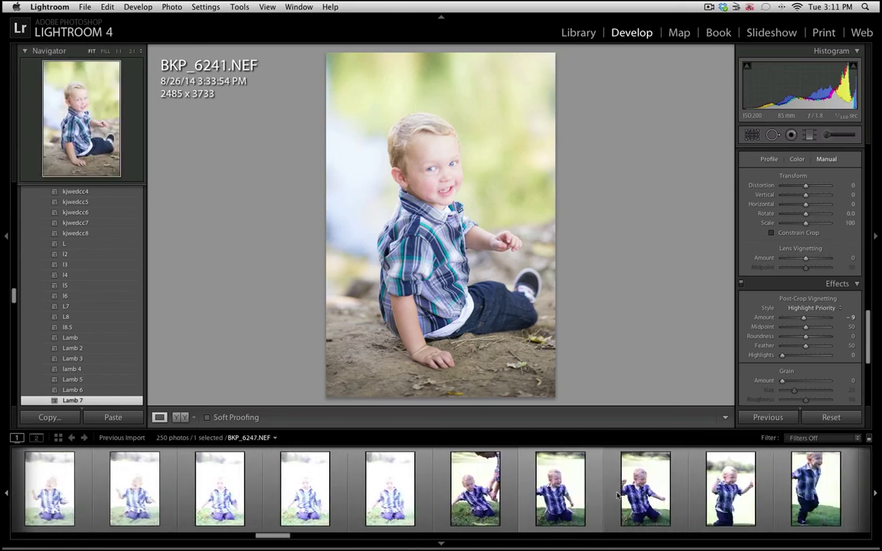
scroll(617, 497, down, 6)
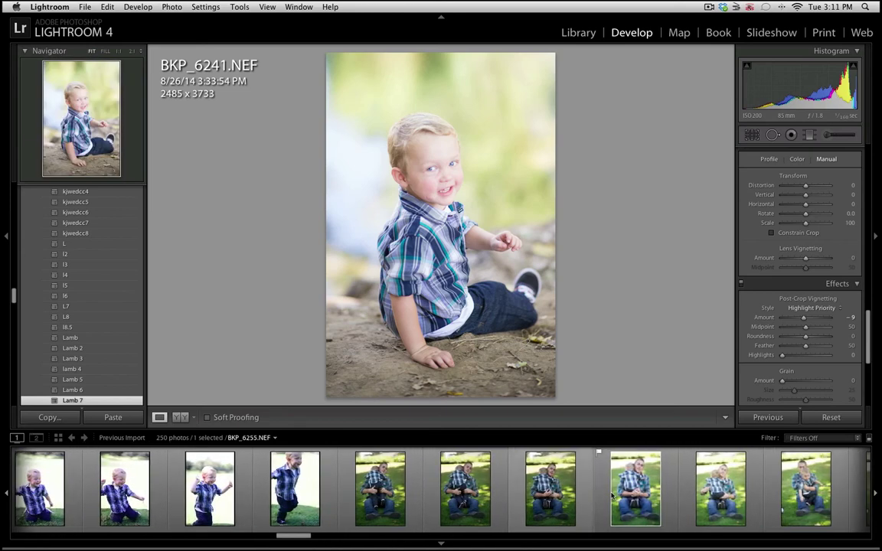
scroll(612, 496, down, 3)
scroll(612, 496, up, 5)
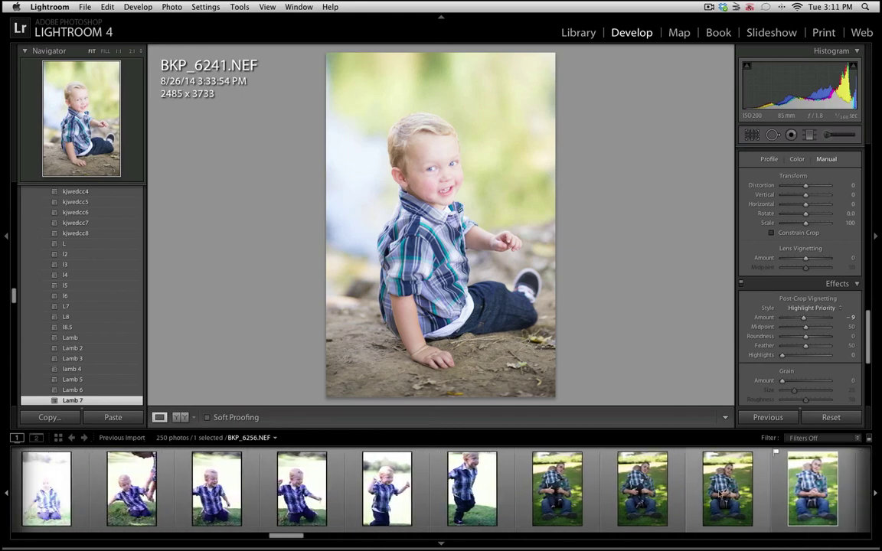
scroll(721, 497, up, 5)
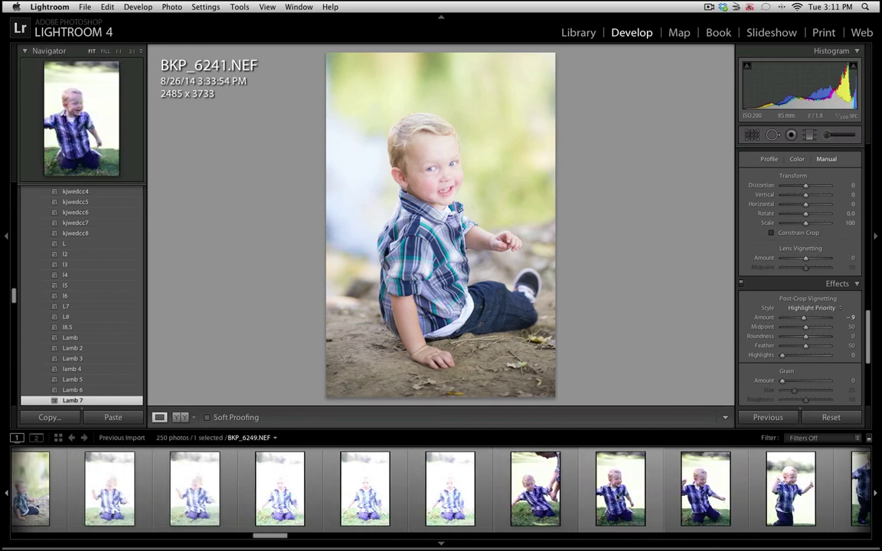
click(617, 497)
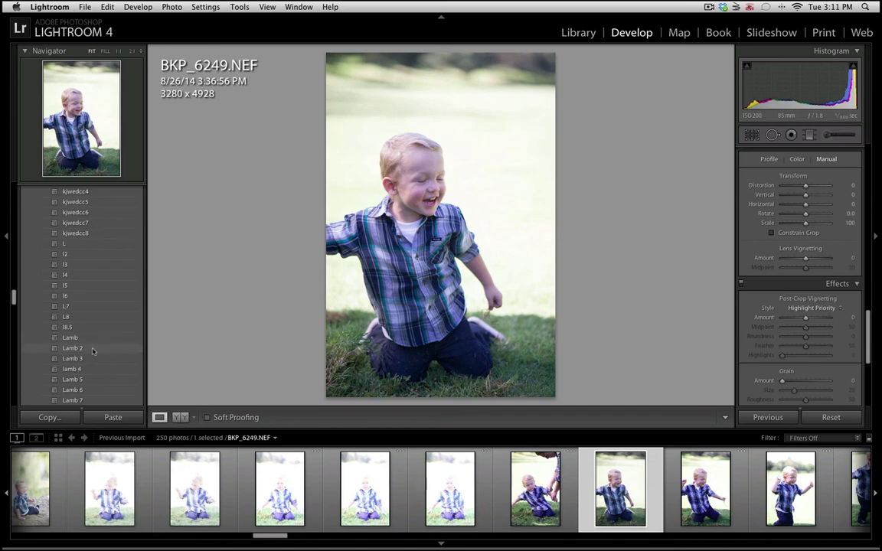
click(85, 402)
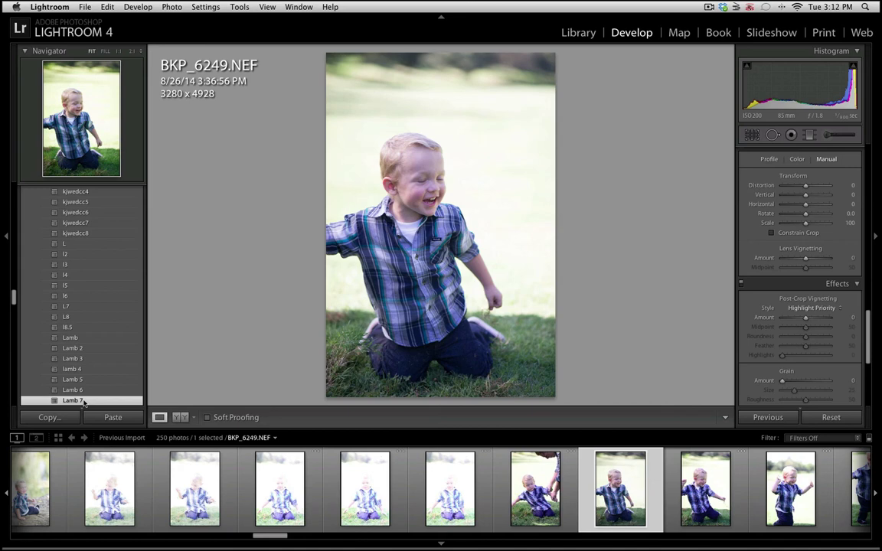
click(83, 259)
scroll(82, 259, up, 2)
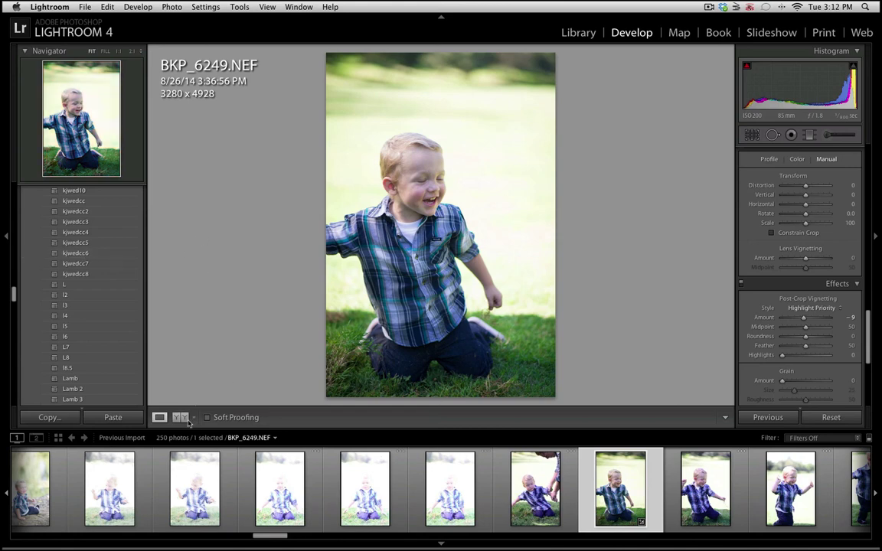
click(187, 420)
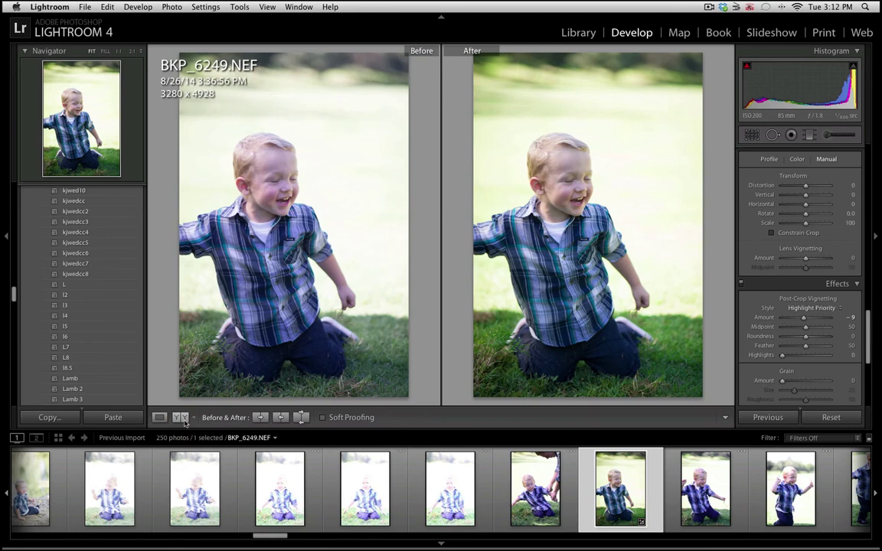